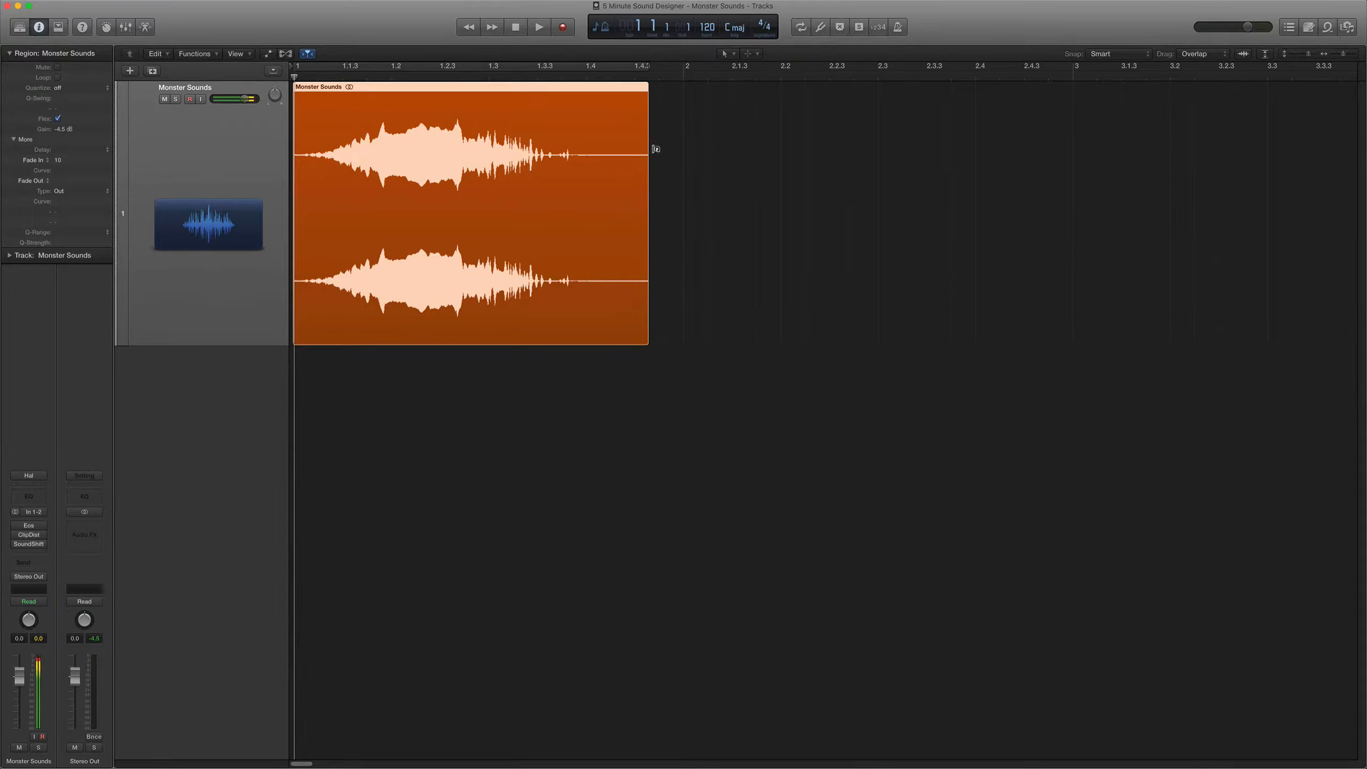
# Play the Monster Sounds region without any effects to hear the source recording
pyautogui.moveTo(773, 144); pyautogui.dragTo(552, 255)
pyautogui.press('space')
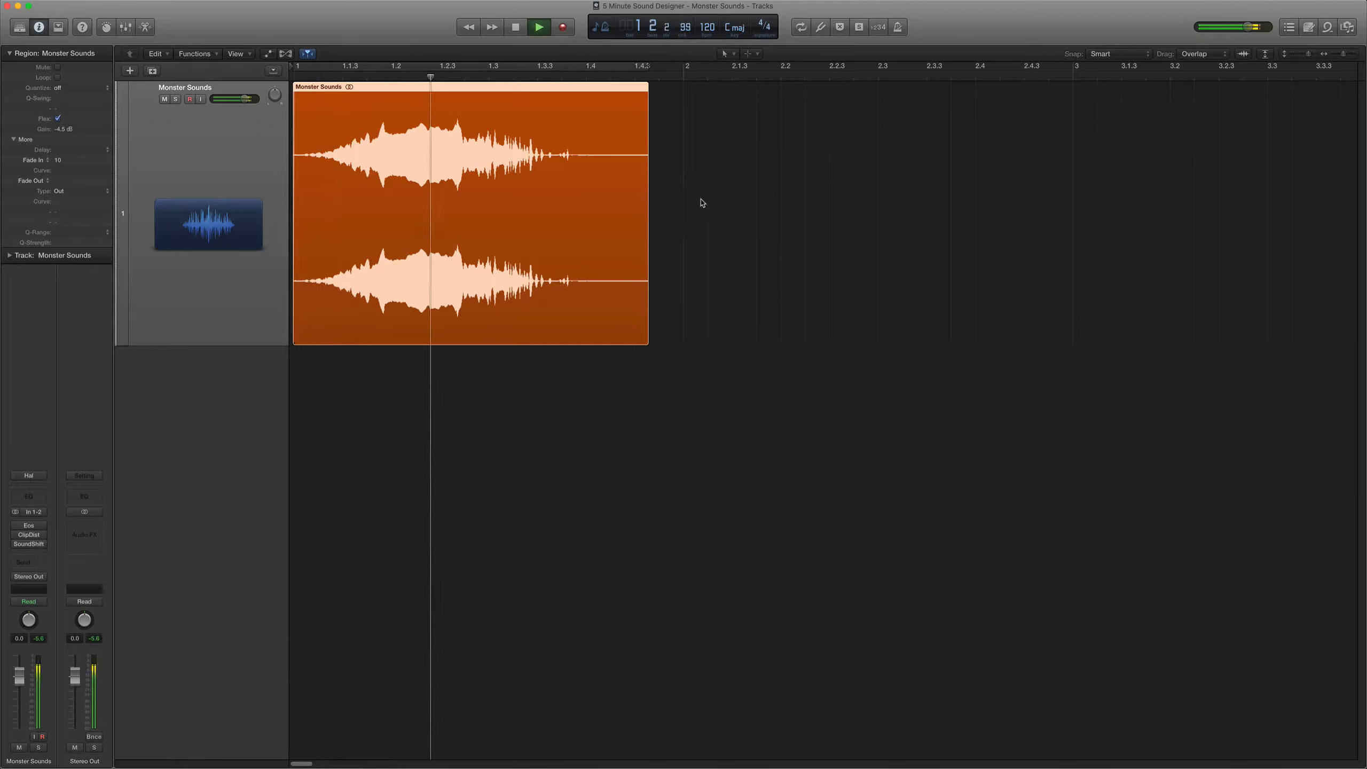
pyautogui.press('space')
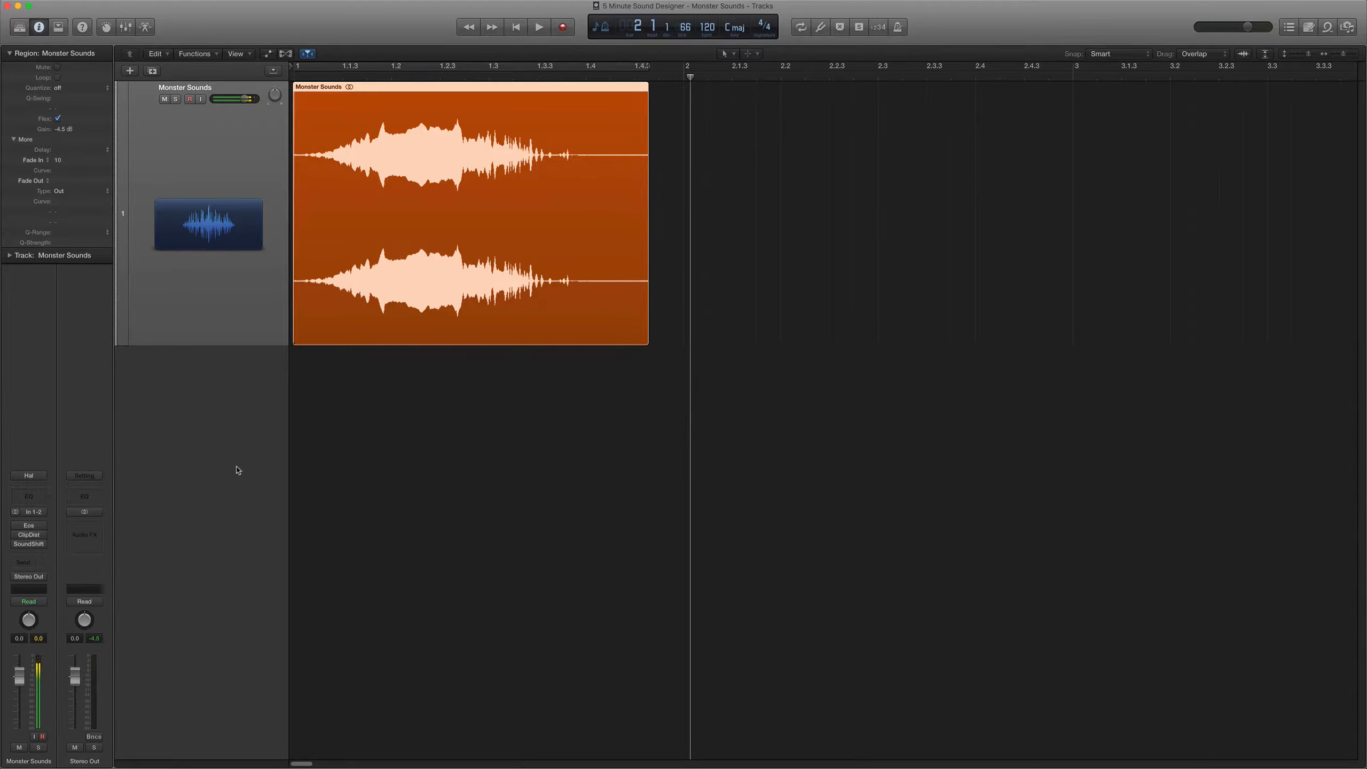
# Turn on the Eos reverb on the Monster Sounds track and review its settings
pyautogui.moveTo(27, 526)
pyautogui.click(28, 526)
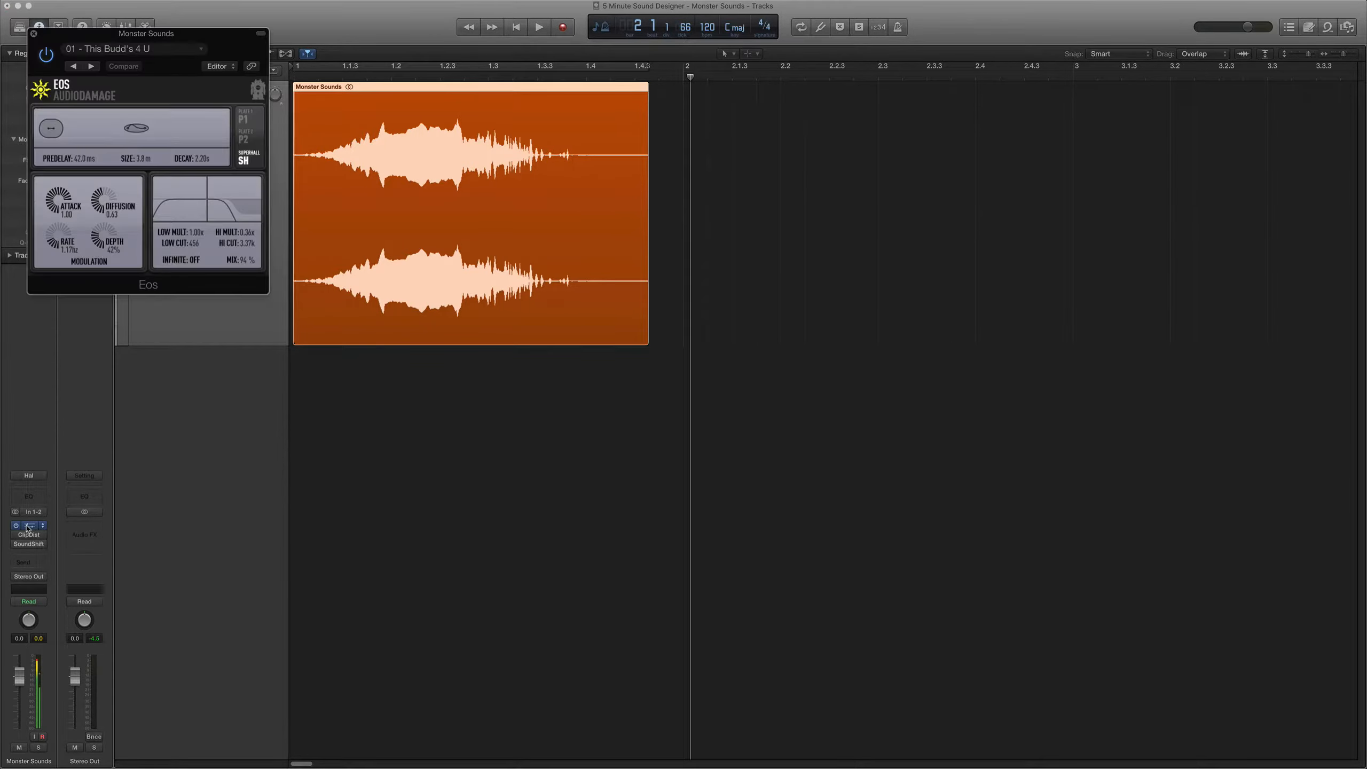
pyautogui.moveTo(192, 35); pyautogui.dragTo(324, 122)
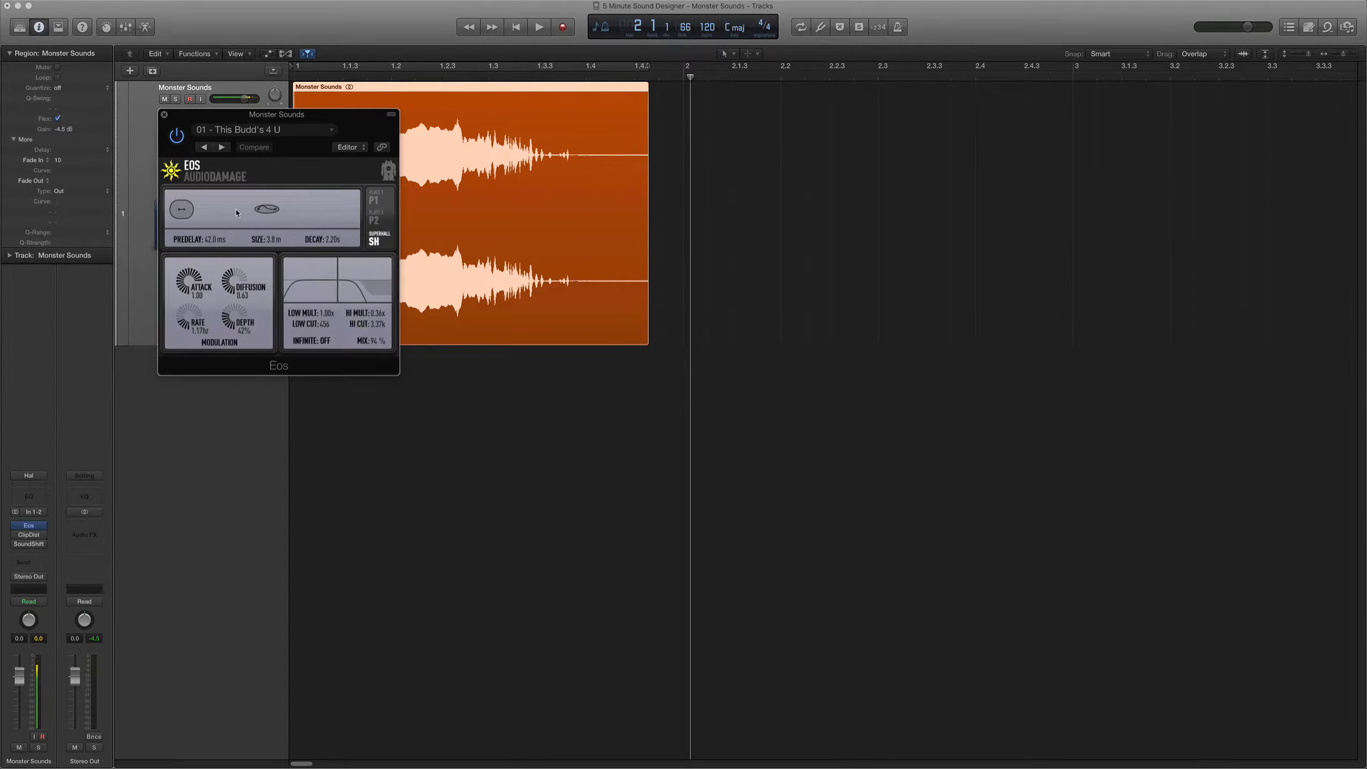
pyautogui.click(165, 115)
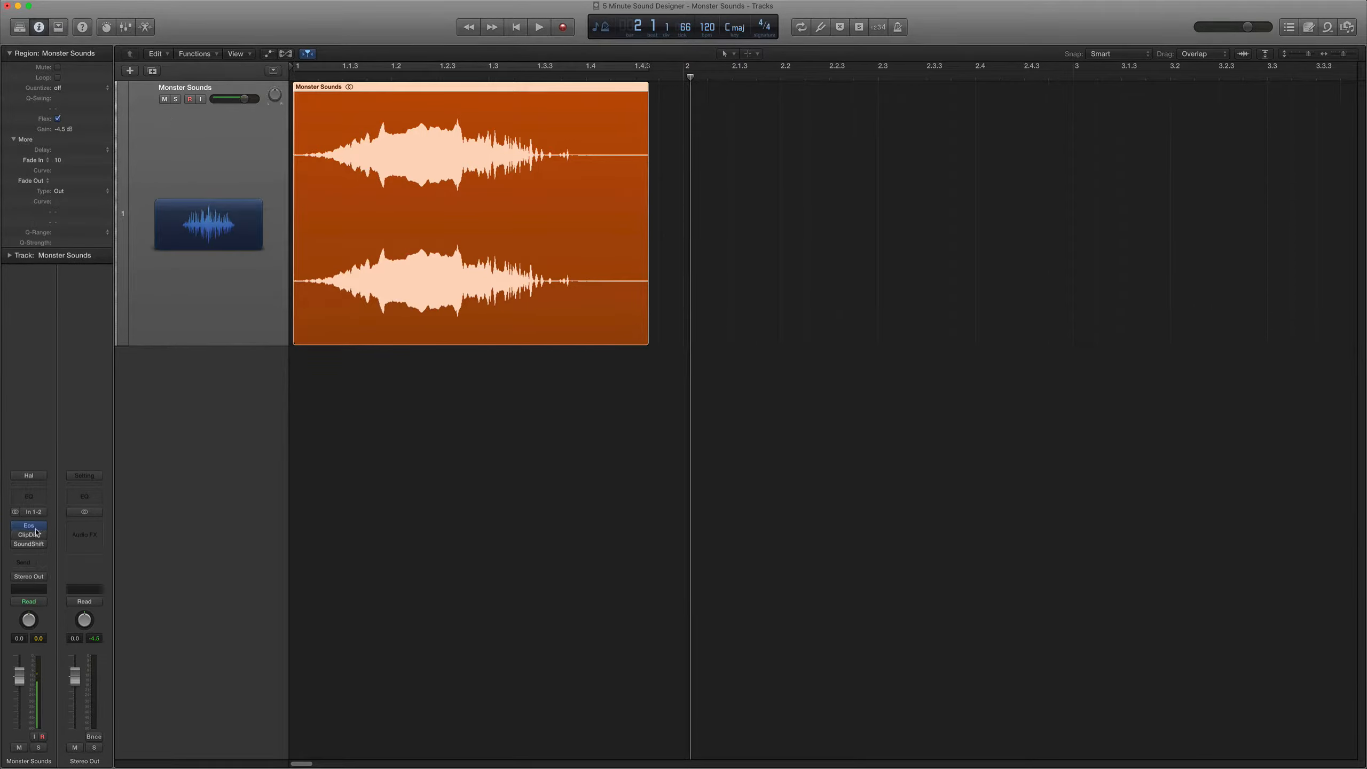
# Turn on Clip Distortion on the Monster Sounds track and examine its drive, mix and filter settings
pyautogui.click(17, 535)
pyautogui.click(30, 535)
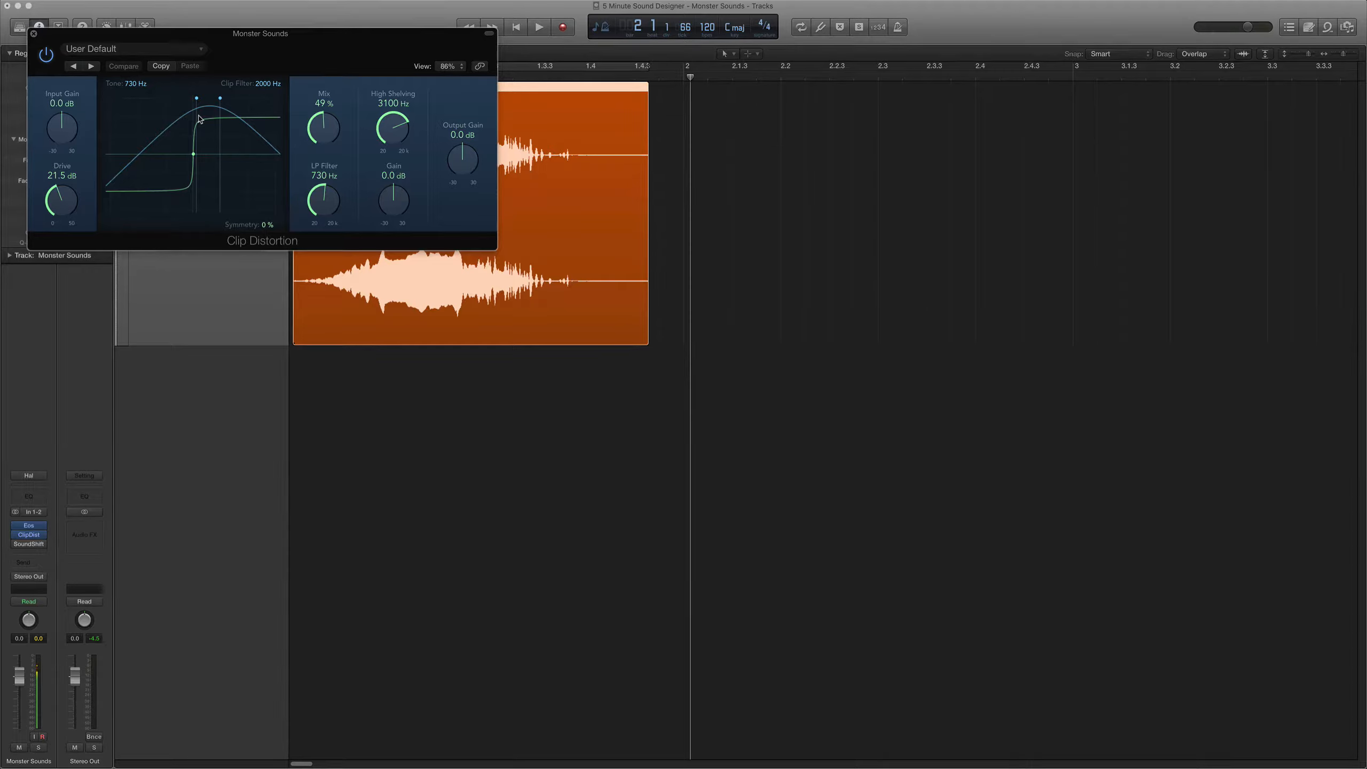
pyautogui.click(16, 539)
pyautogui.click(8, 553)
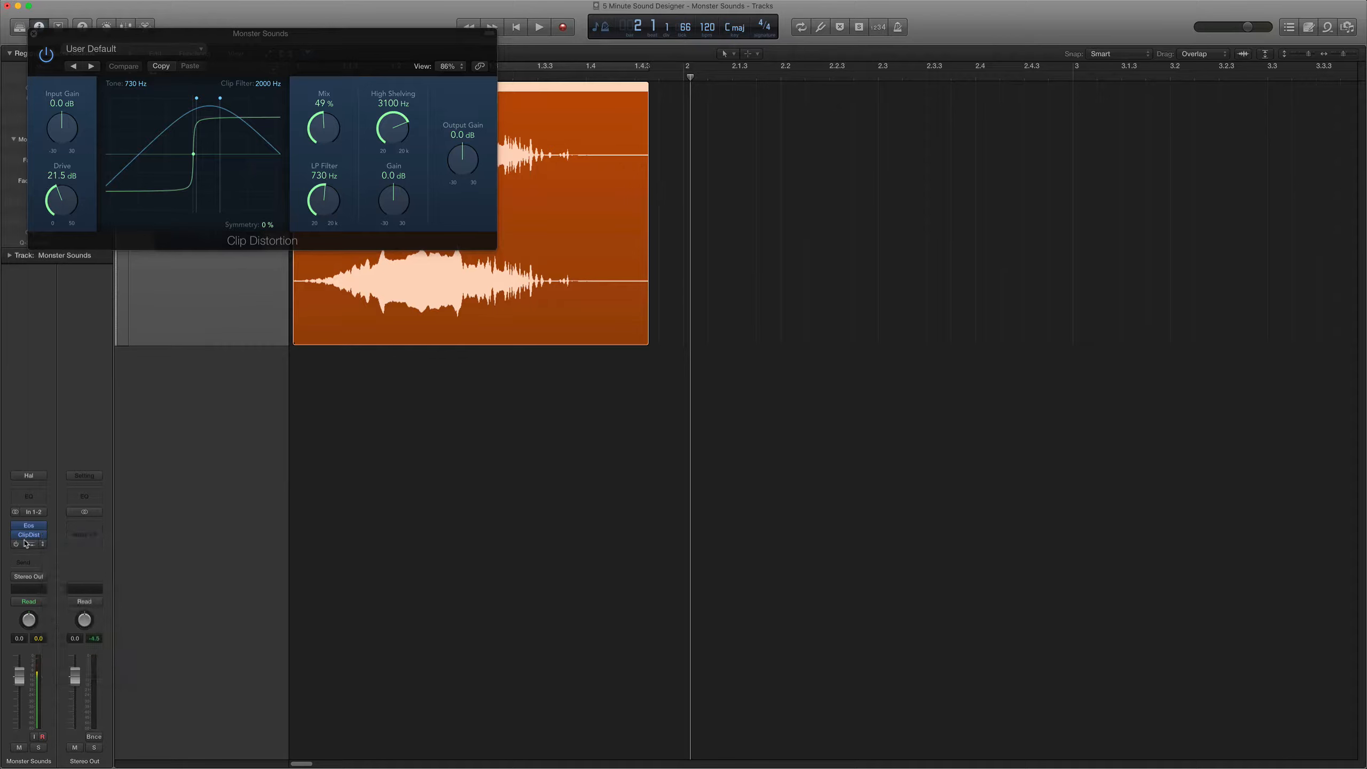
# Examine the SoundShifter Pitch transpose settings and close both effect windows
pyautogui.click(27, 544)
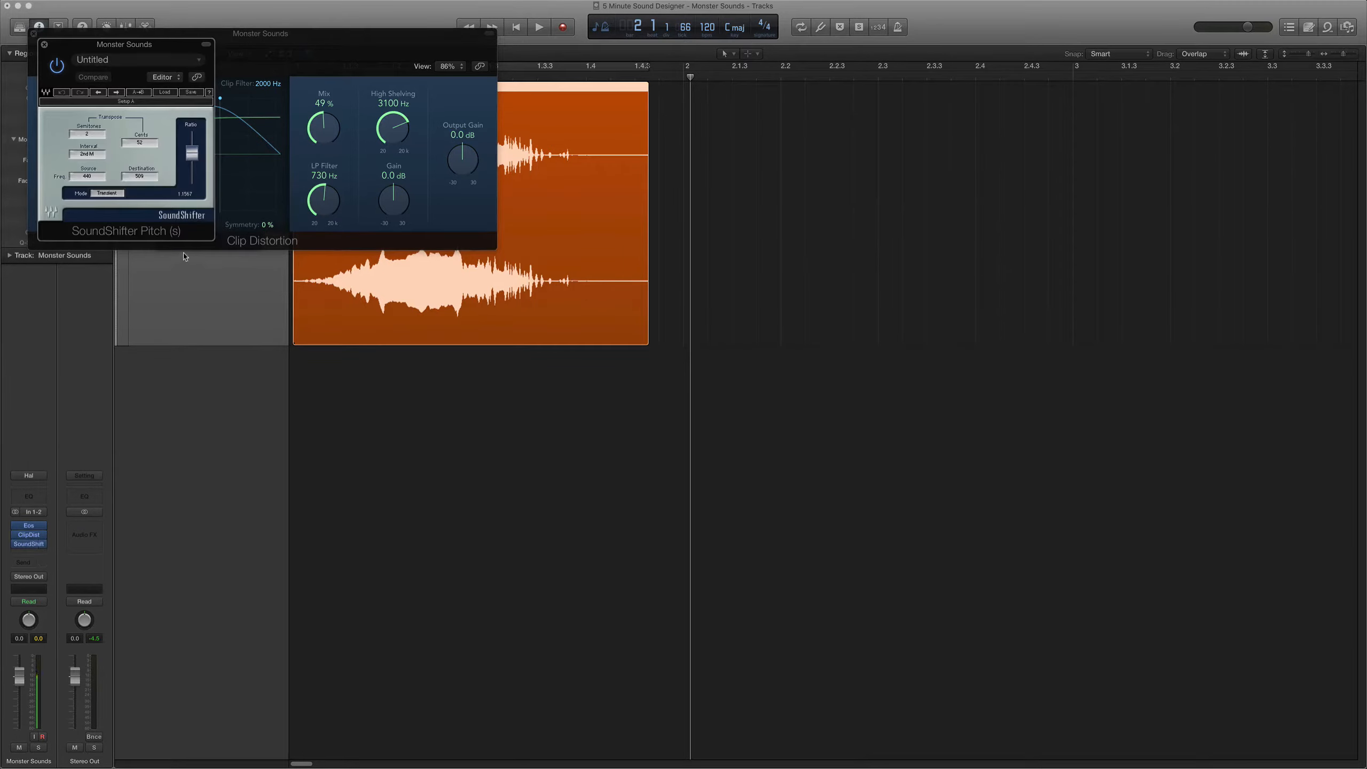
pyautogui.moveTo(176, 54); pyautogui.dragTo(328, 105)
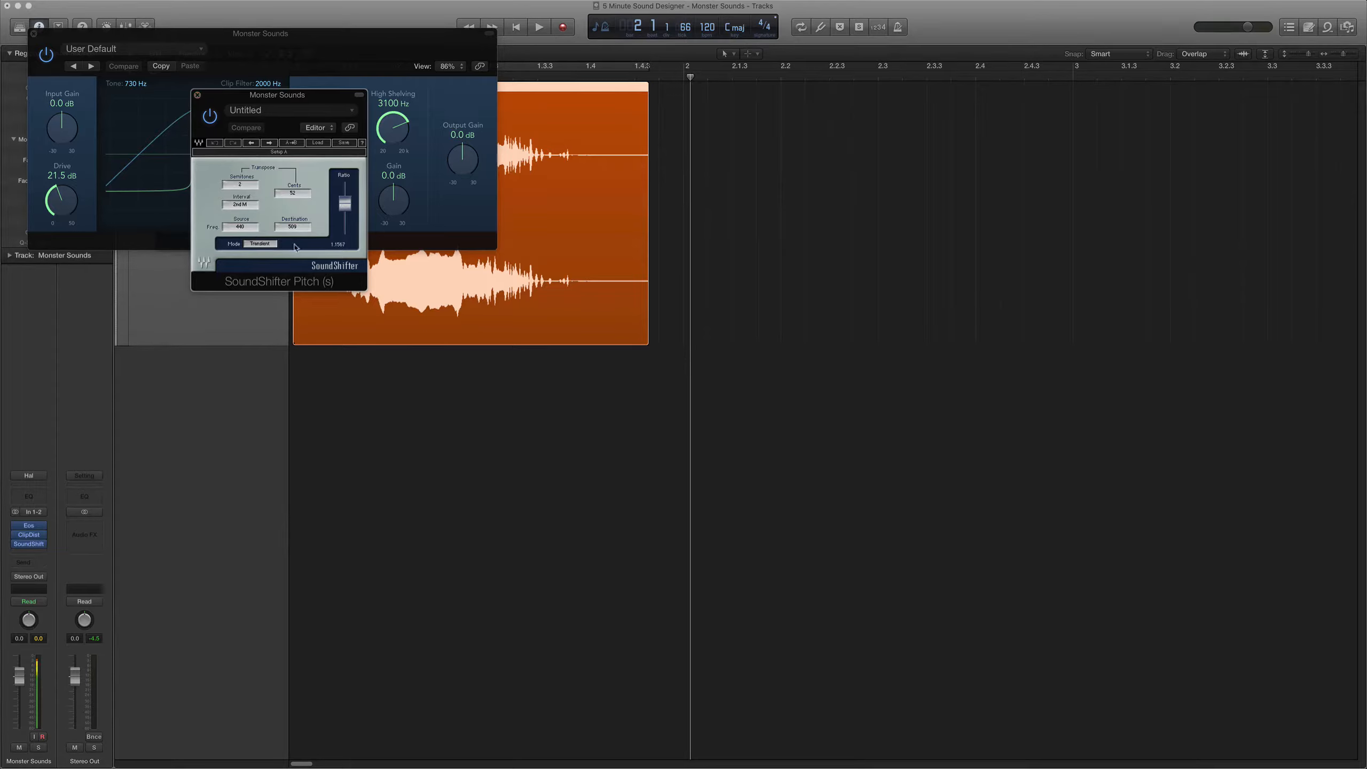
pyautogui.click(197, 94)
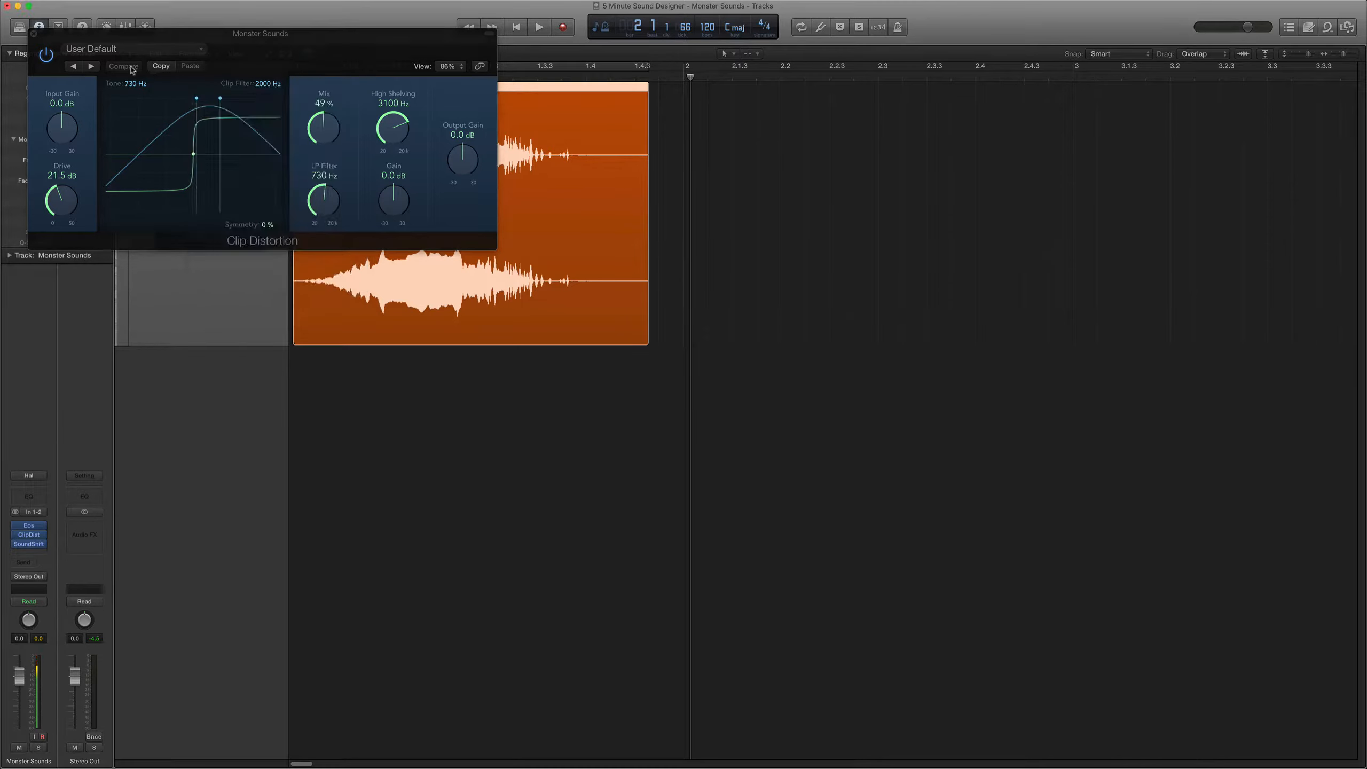
pyautogui.click(33, 36)
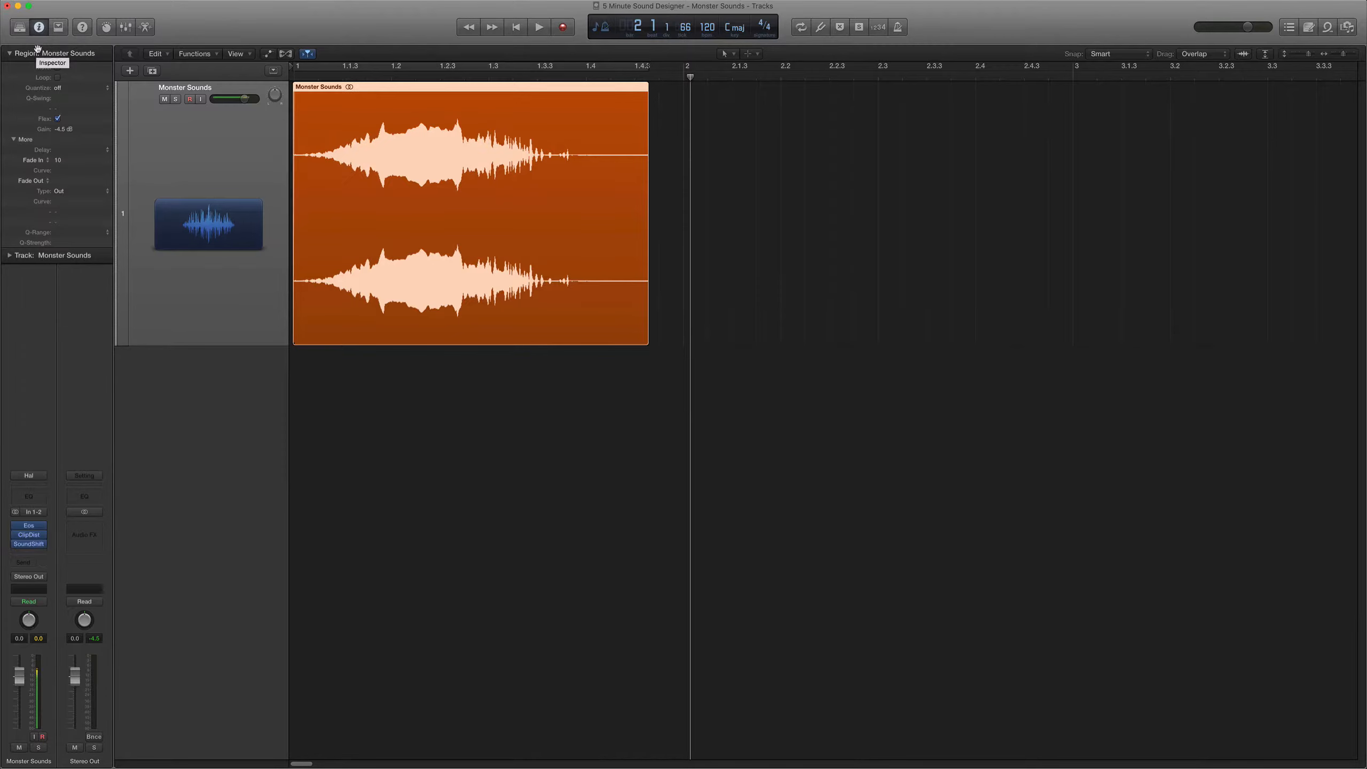
# Bypass SoundShifter Pitch and Clip Distortion, and play the region from the start with only Eos active
pyautogui.click(15, 544)
pyautogui.click(15, 534)
pyautogui.moveTo(750, 245); pyautogui.dragTo(518, 305)
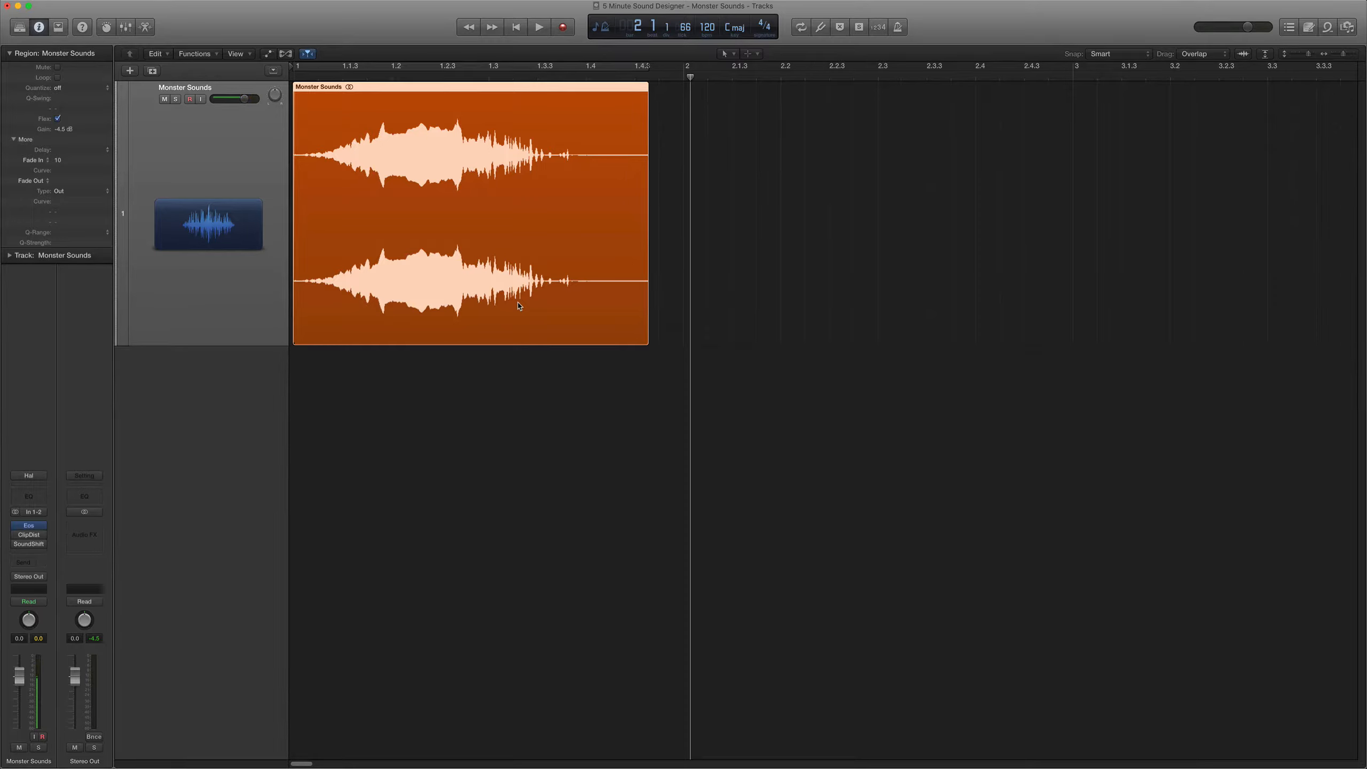
pyautogui.press('Return')
pyautogui.press('space')
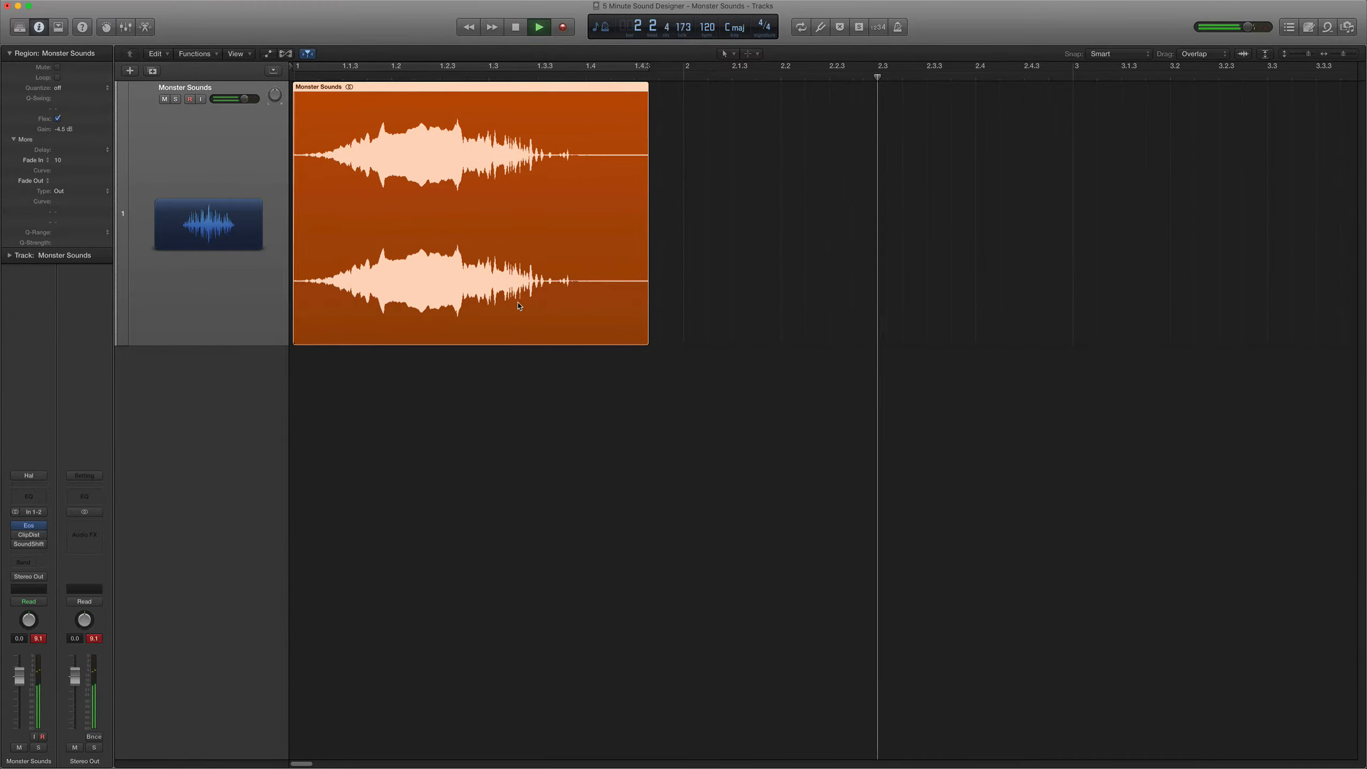
pyautogui.press('space')
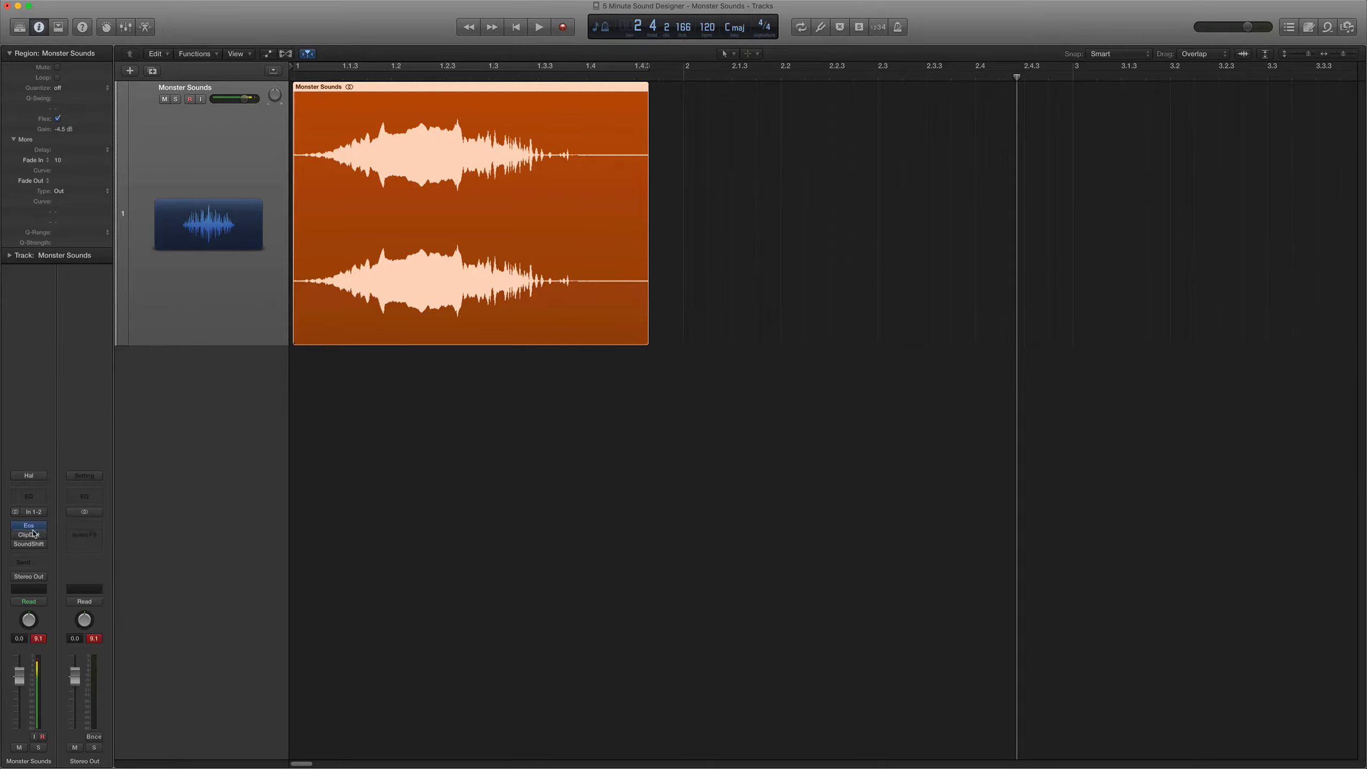
# Turn Clip Distortion back on and play the region twice through Eos and the distortion
pyautogui.moveTo(33, 545)
pyautogui.press('space')
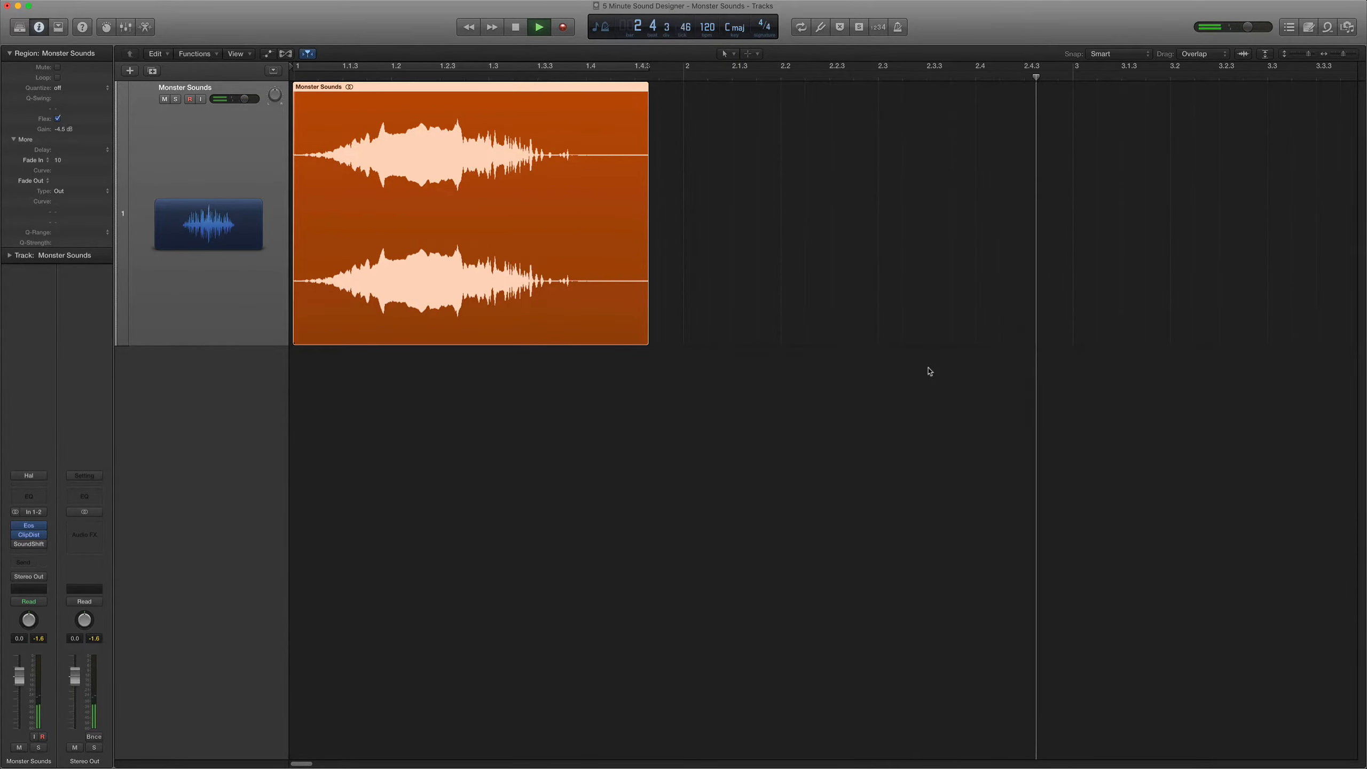
pyautogui.press('space')
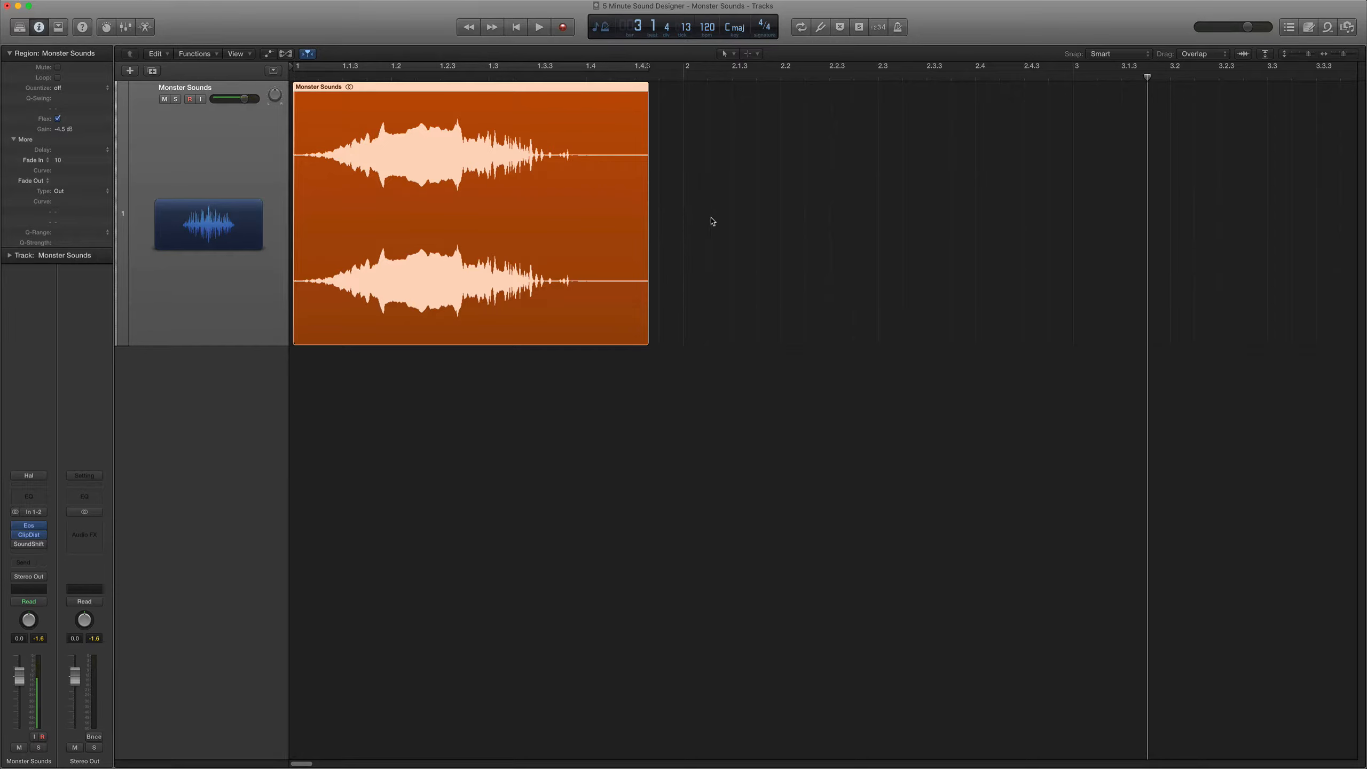
pyautogui.press('space')
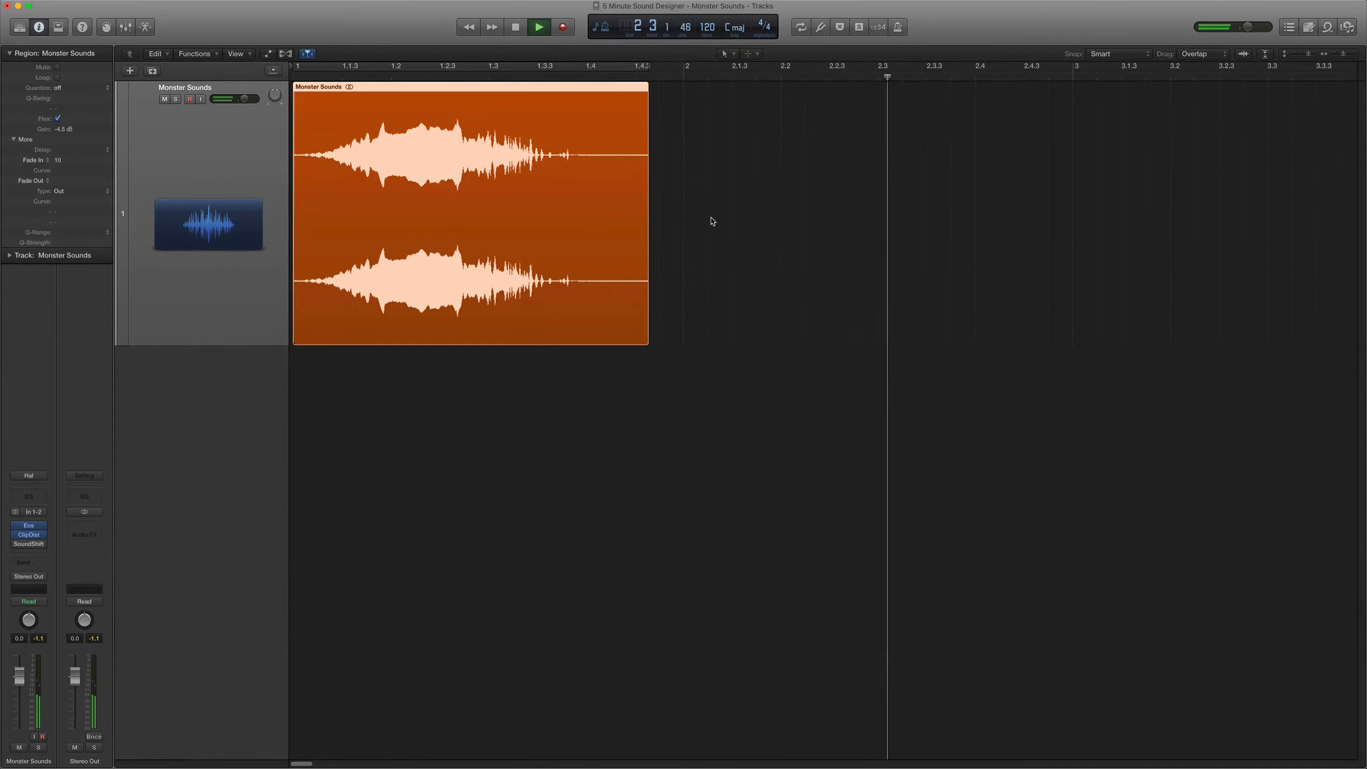
pyautogui.press('space')
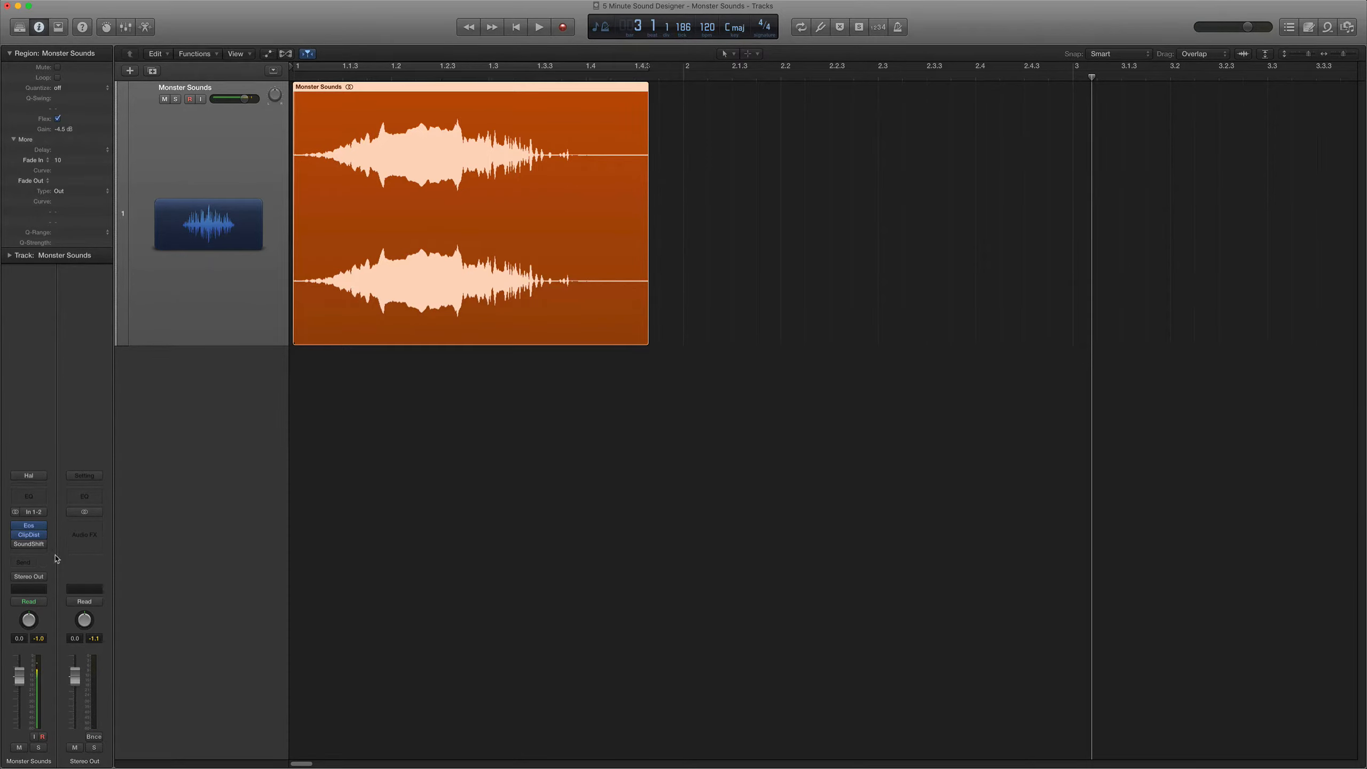
# Review the Clip Distortion settings, and turn on SoundShifter Pitch while checking its transpose values
pyautogui.click(28, 534)
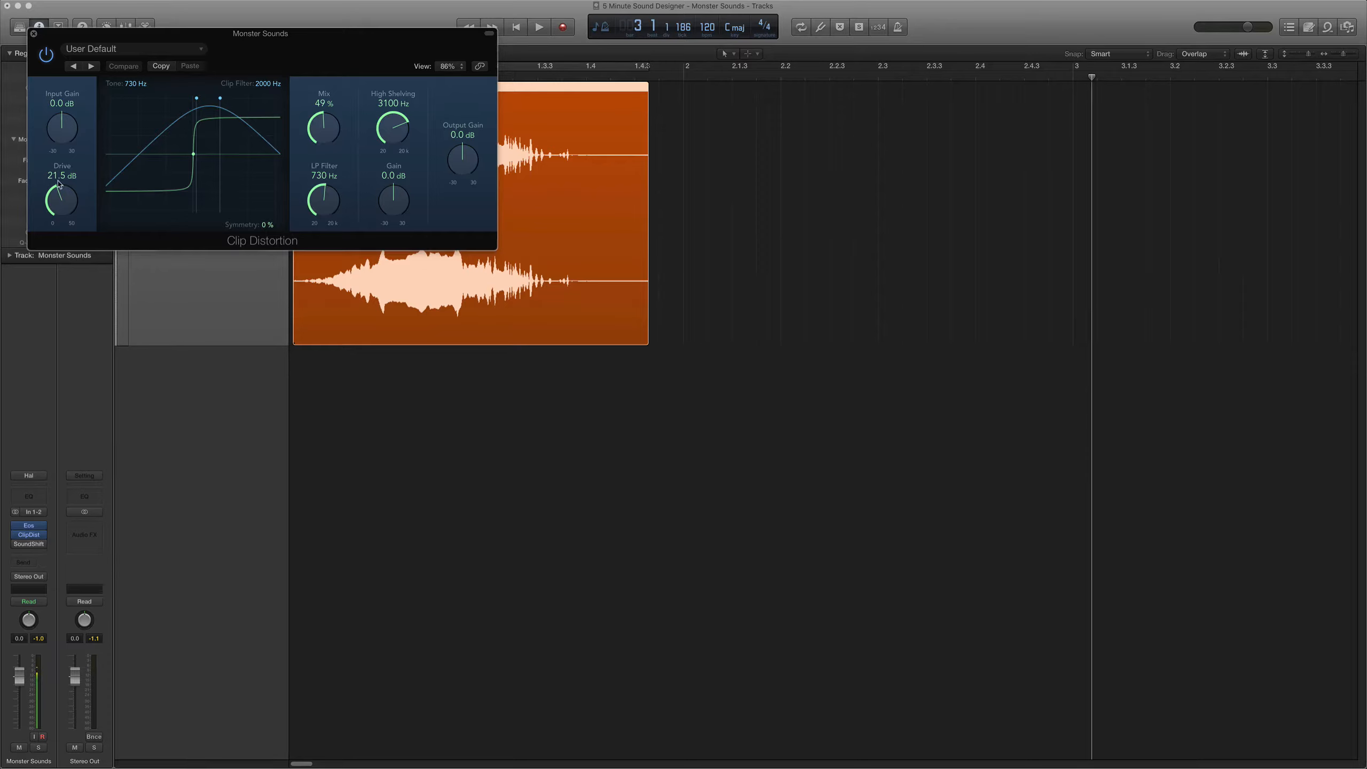
pyautogui.click(33, 34)
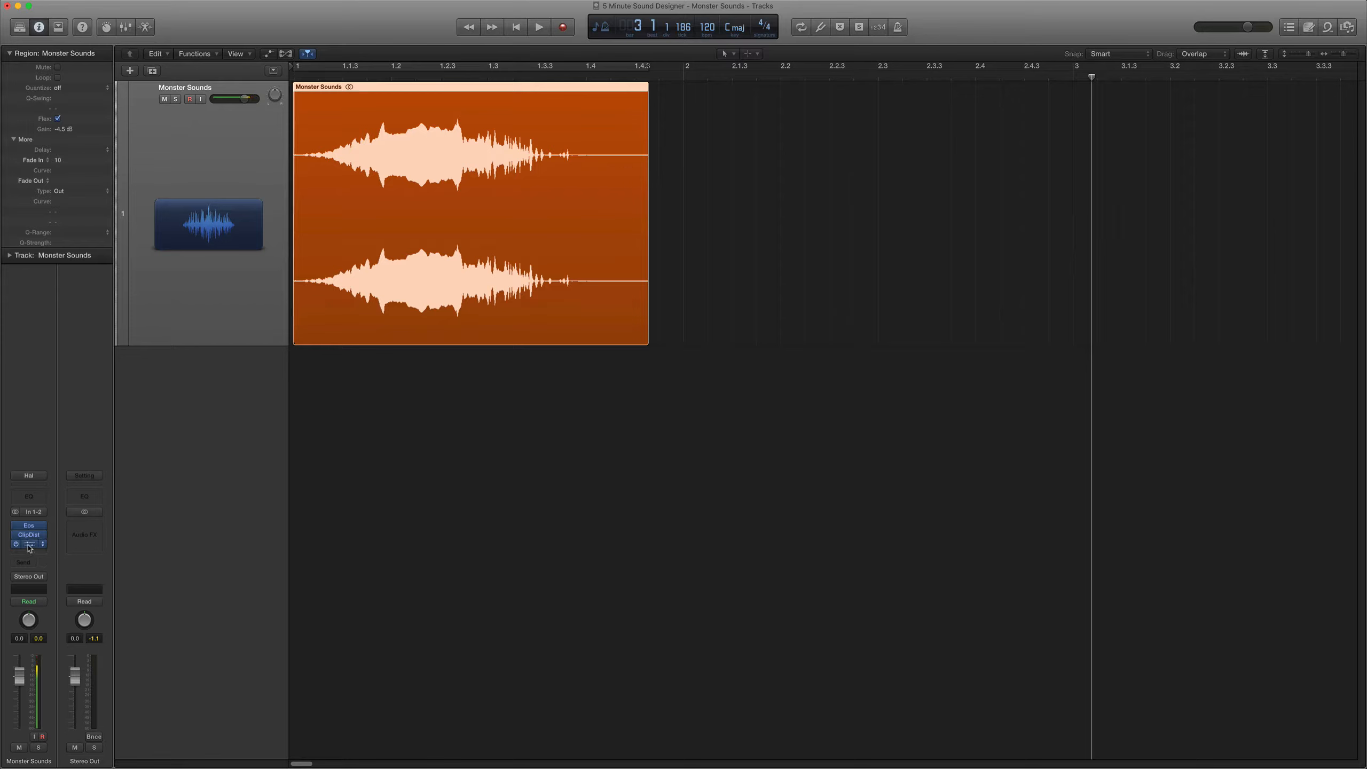
pyautogui.click(29, 545)
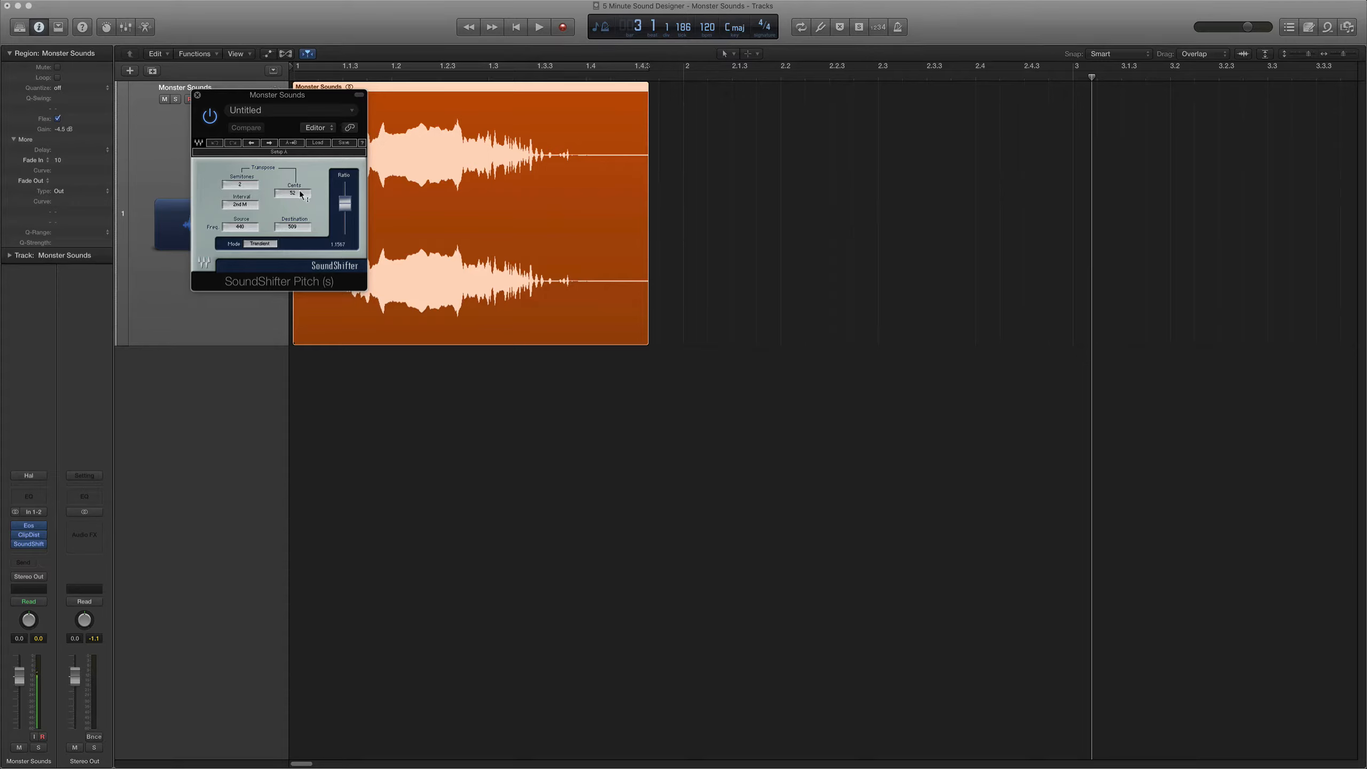
pyautogui.click(197, 95)
# Play the region from the start with all three effects active
pyautogui.press('Return')
pyautogui.press('space')
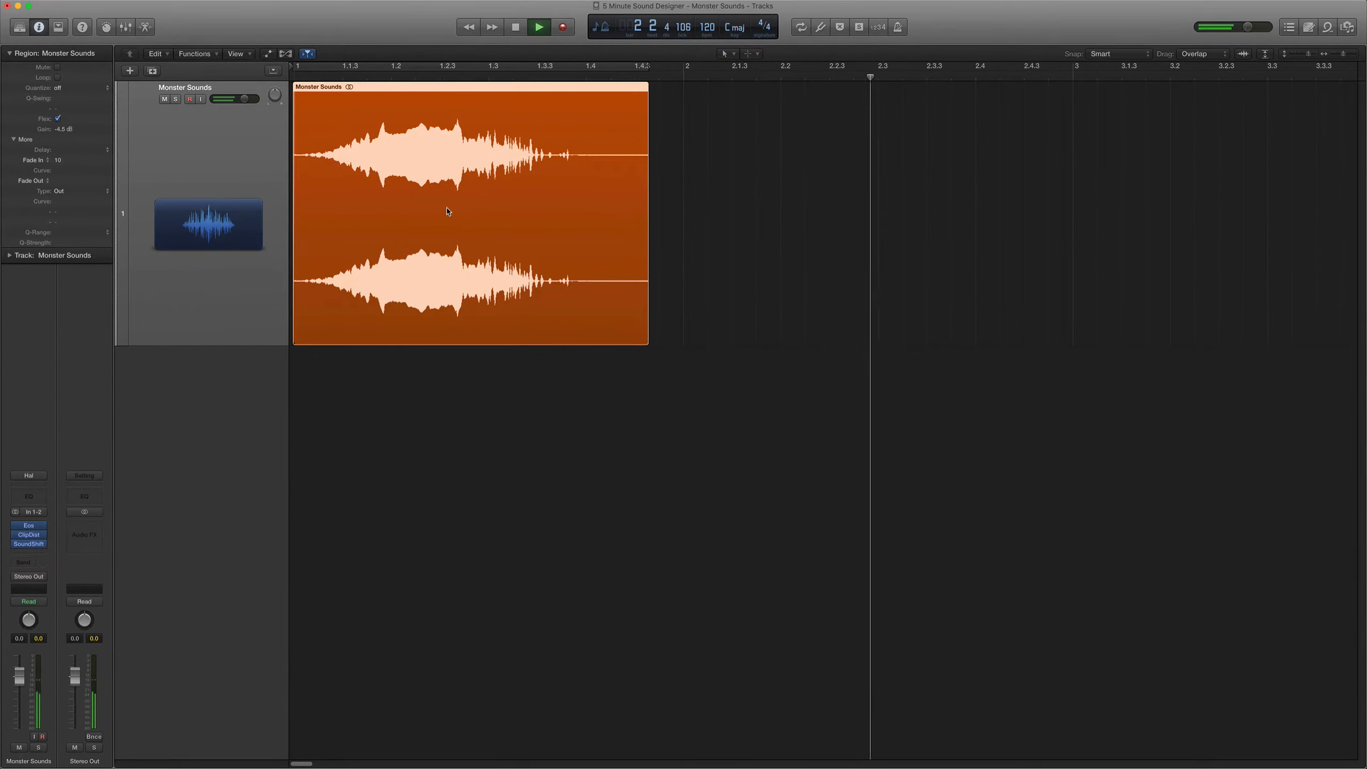
pyautogui.press('space')
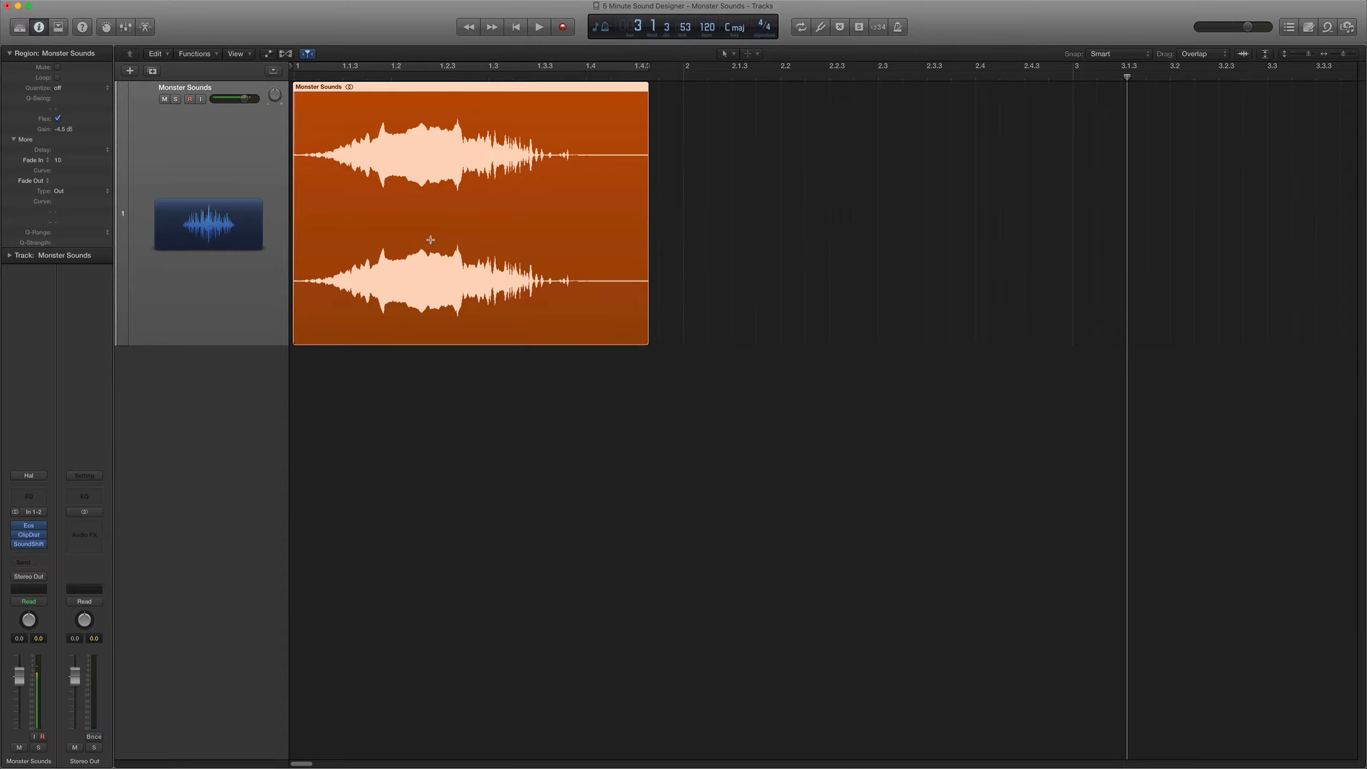
# Turn on Flex and time-stretch the Monster Sounds region to end at about bar 2 beat 3, playing the stretched sound
pyautogui.press('super+f')
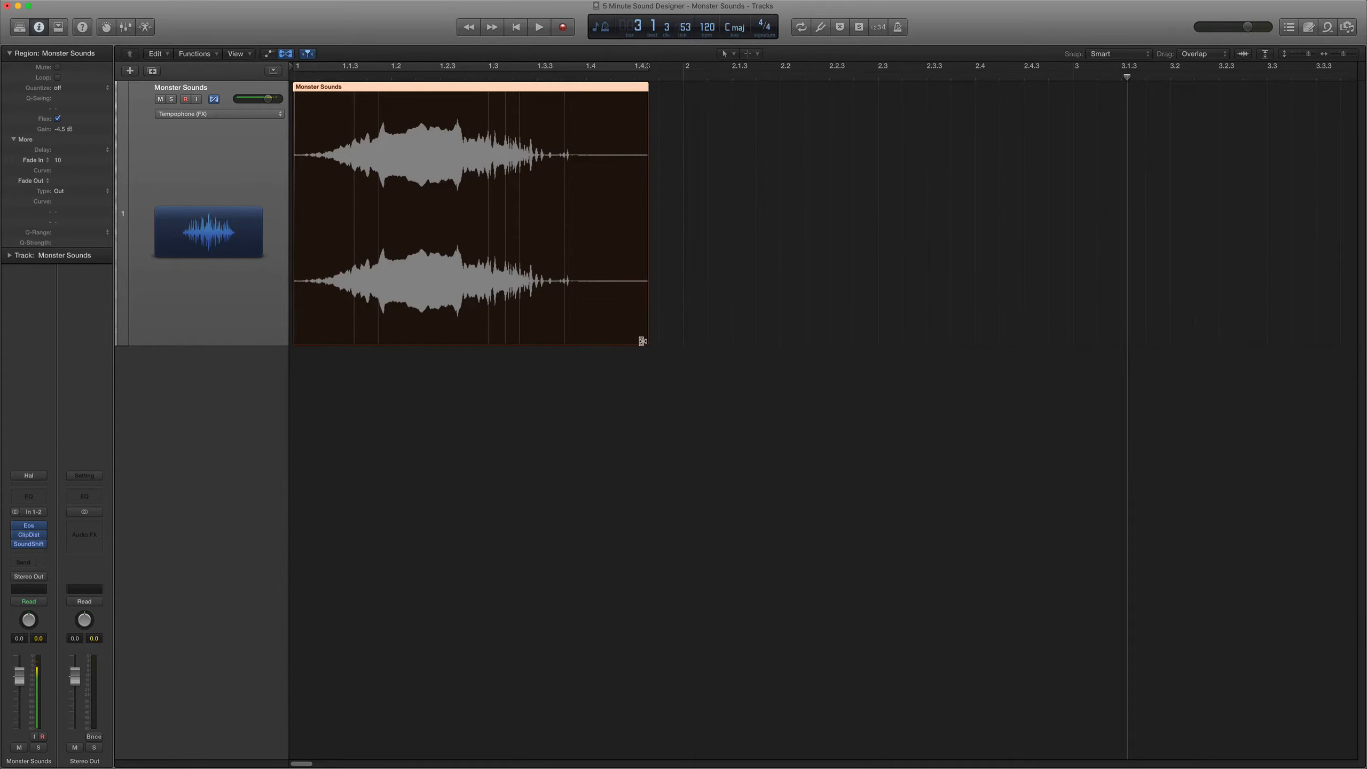
pyautogui.moveTo(643, 342); pyautogui.dragTo(886, 342)
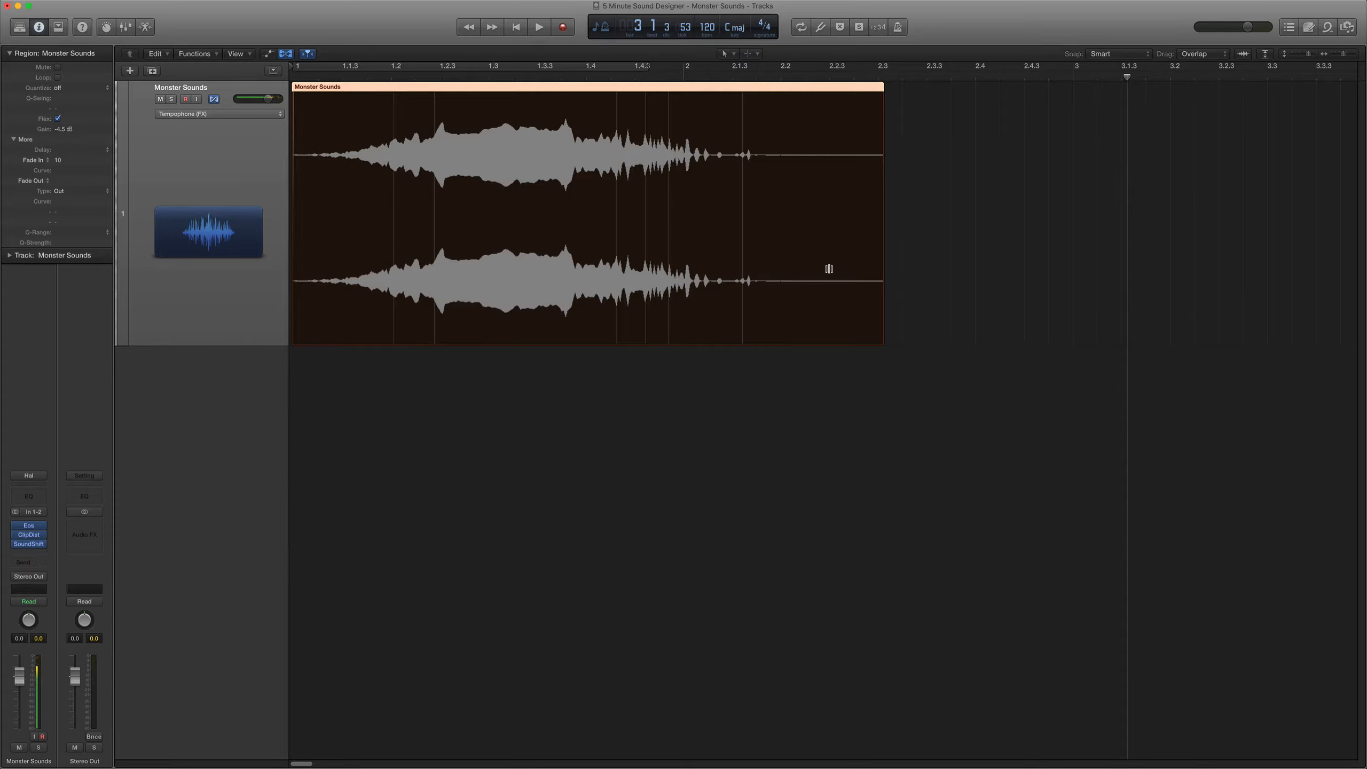
pyautogui.press('Return')
pyautogui.press('space')
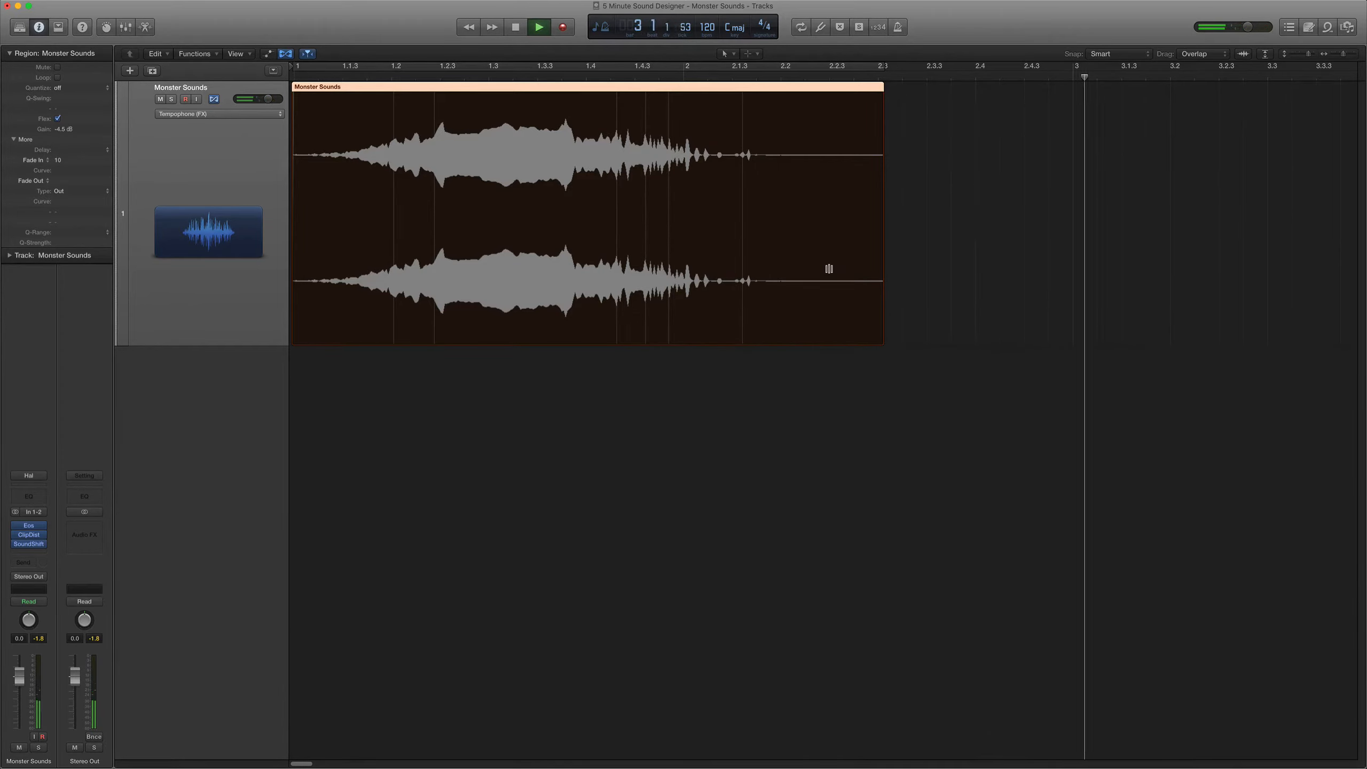
pyautogui.press('space')
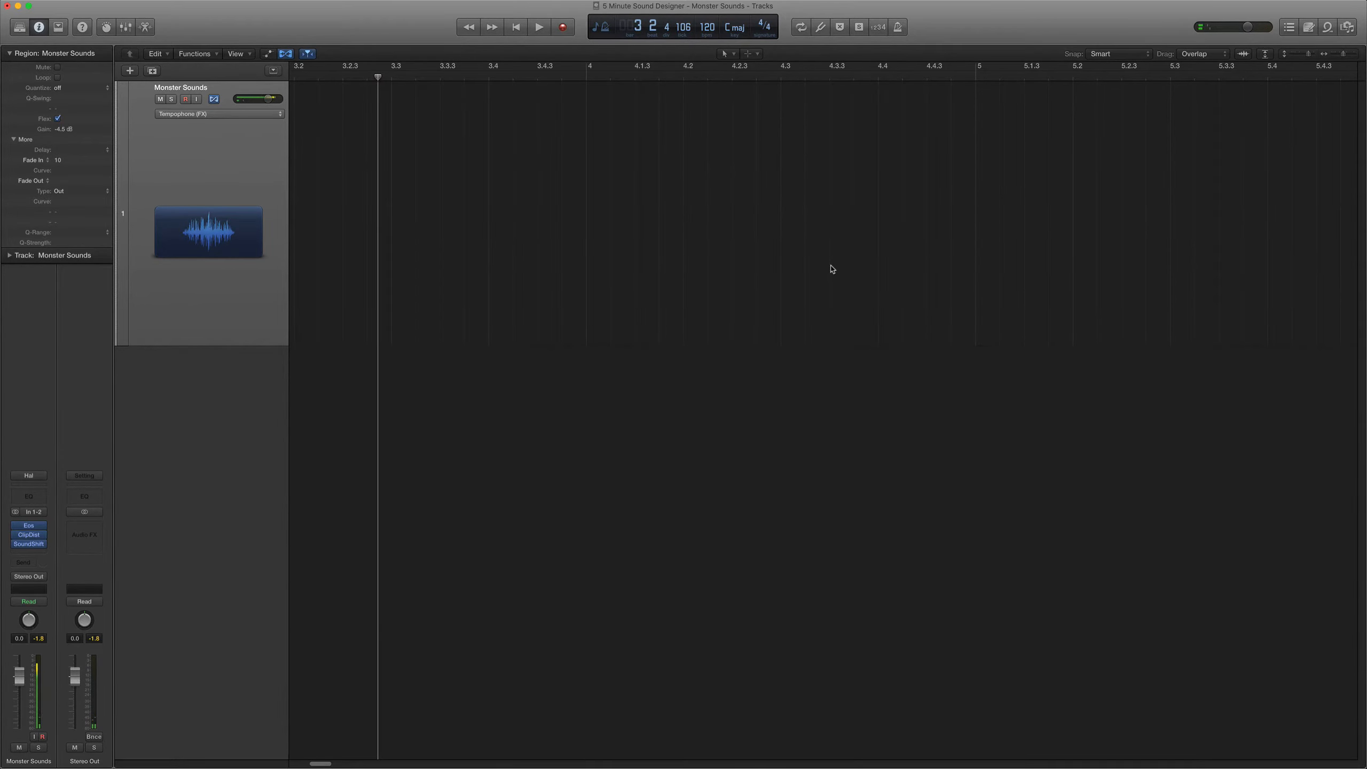
pyautogui.press('Return')
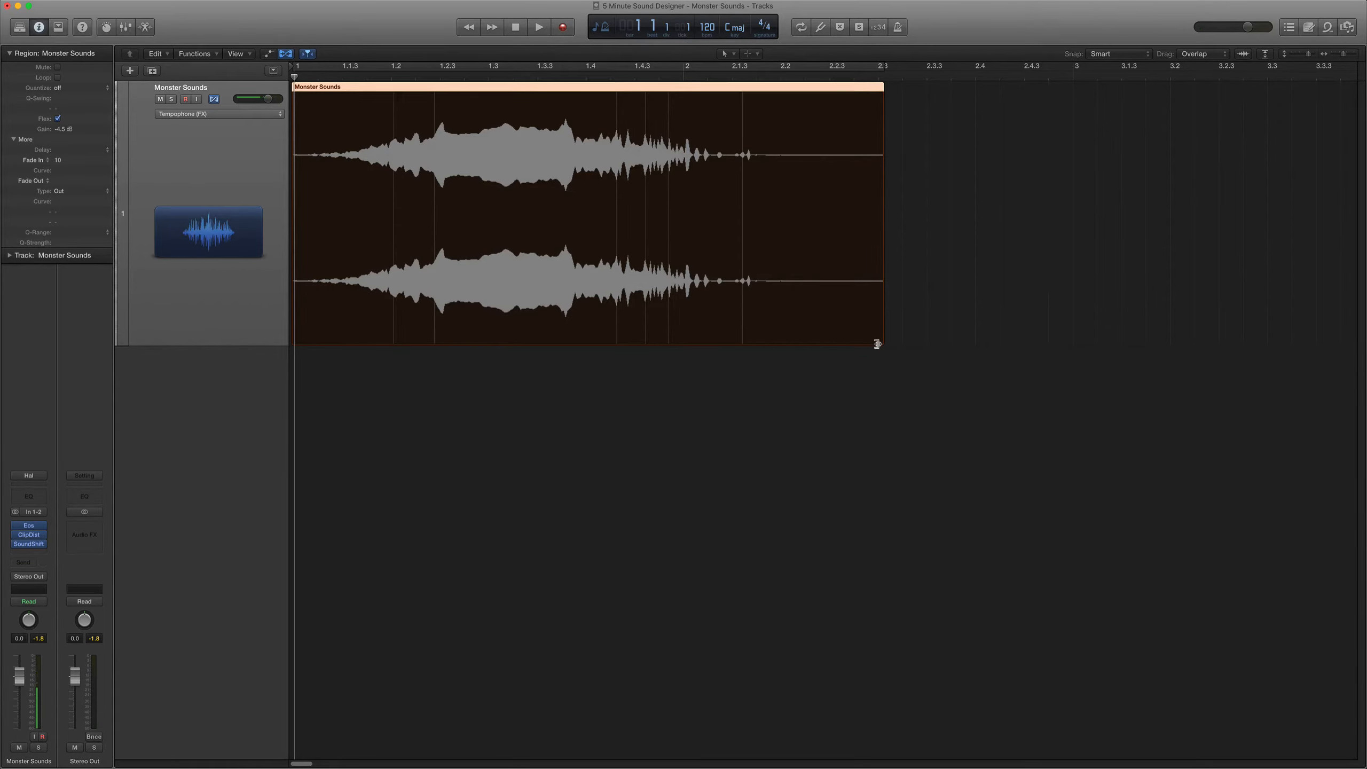
# Time-stretch the region further so it ends just before bar 3, and play it from the start
pyautogui.moveTo(877, 344); pyautogui.dragTo(1070, 322)
pyautogui.press('space')
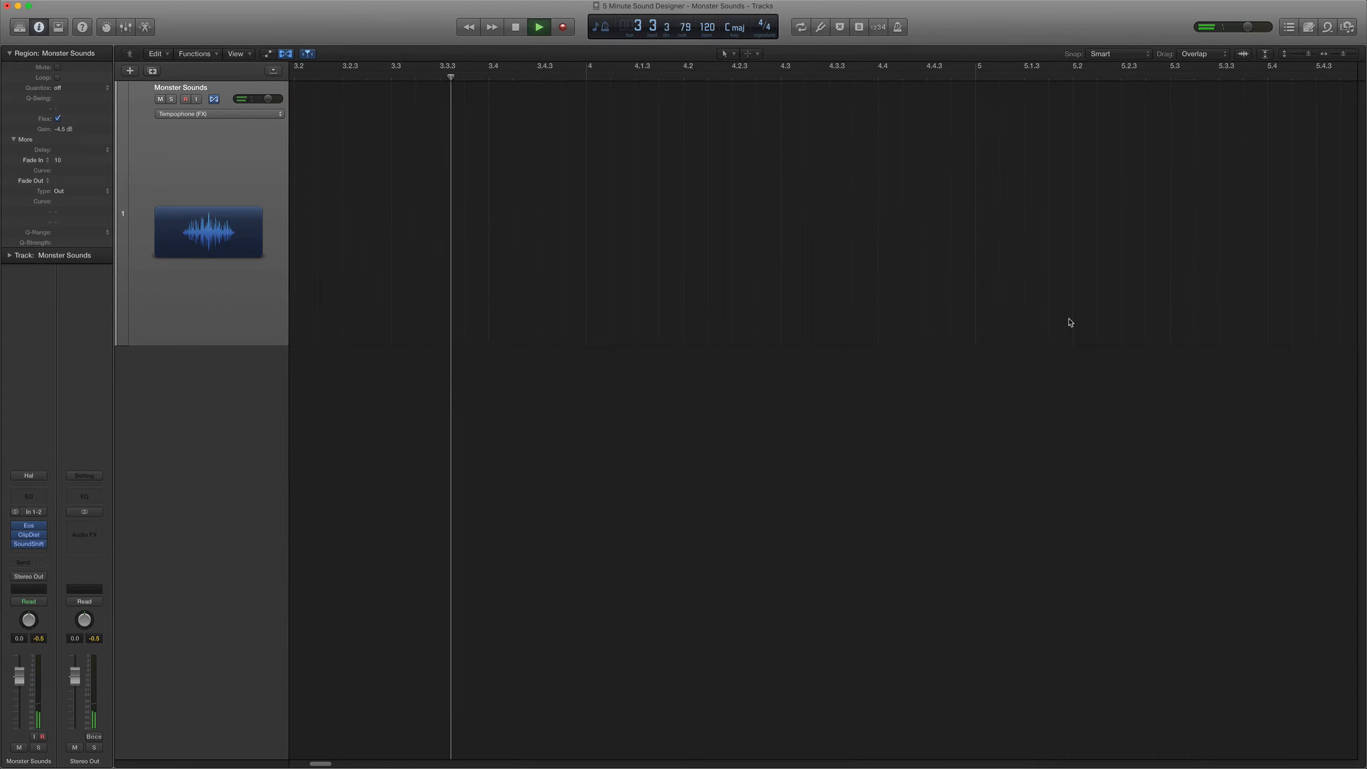
pyautogui.press('space')
pyautogui.press('Return')
pyautogui.press('space')
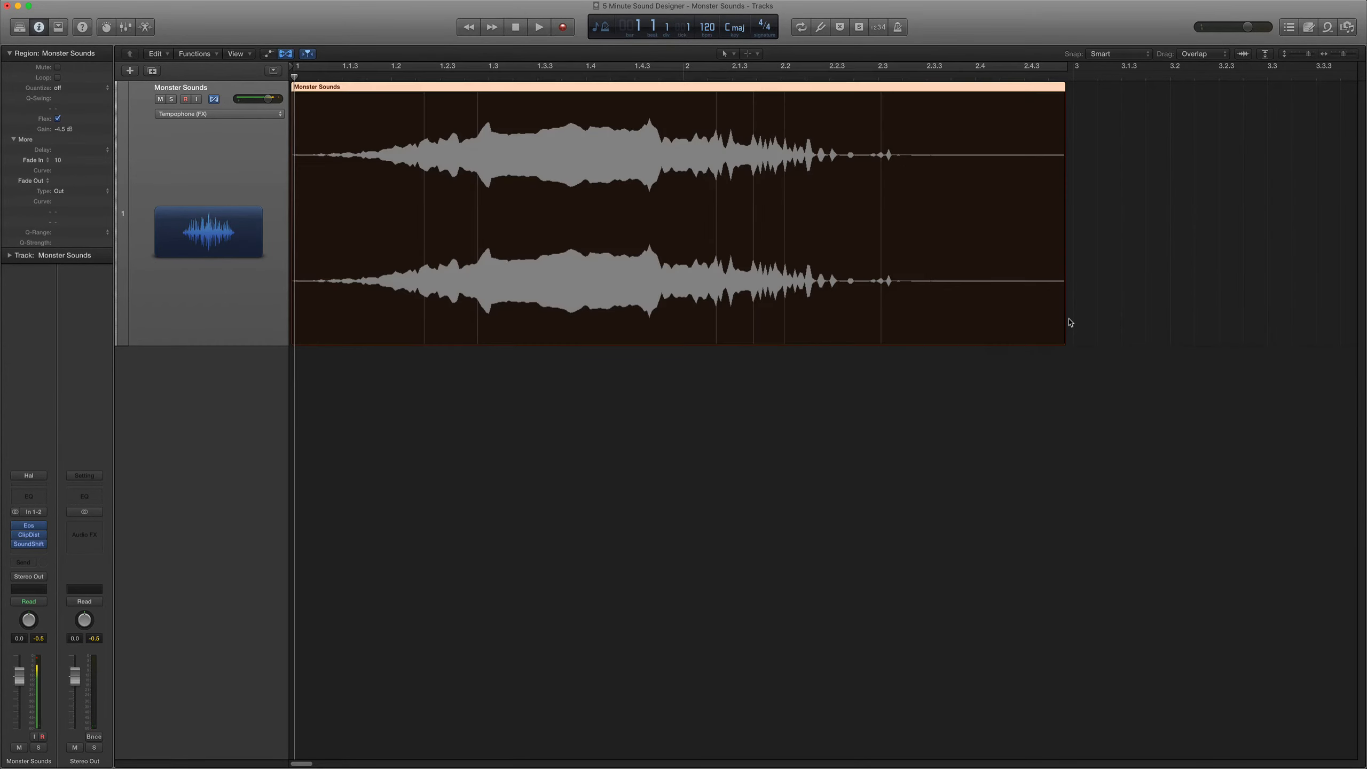